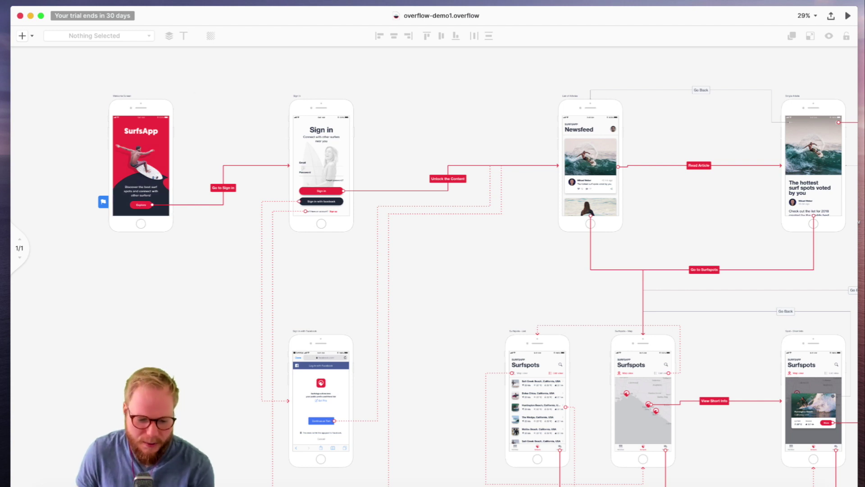
- Connect the Welcome Screen's Explore button to the top edge of the Sign In screen and open the connector style choices
scroll(236, 107, down, 3)
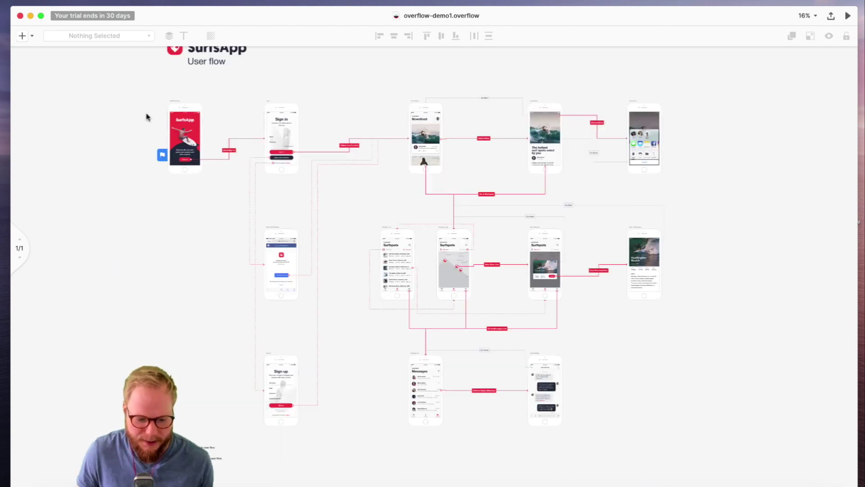
scroll(143, 116, up, 2)
scroll(200, 186, up, 10)
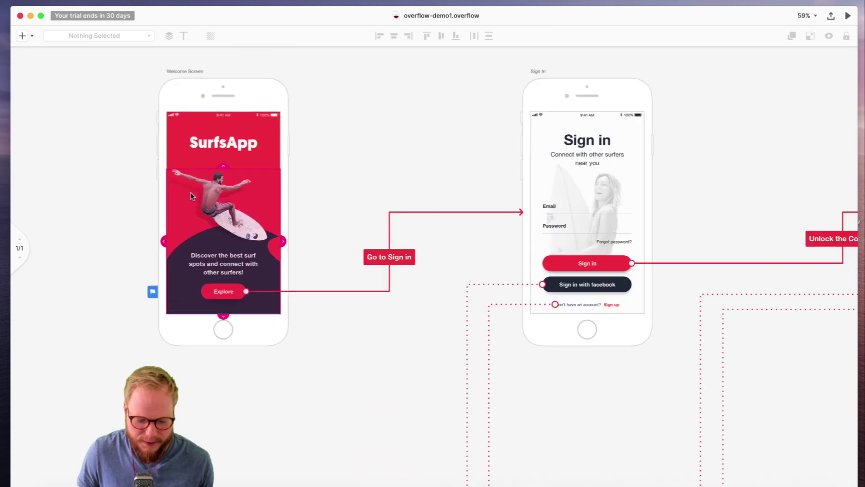
mouse_move(226, 295)
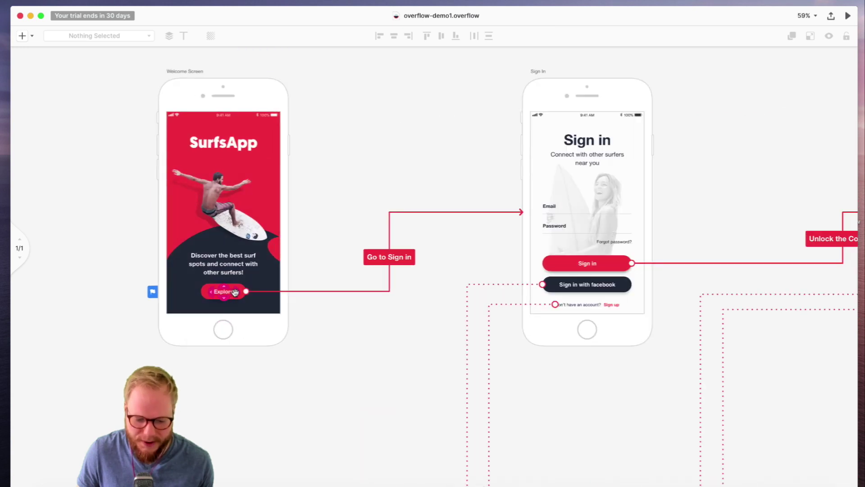
drag(235, 292, 540, 107)
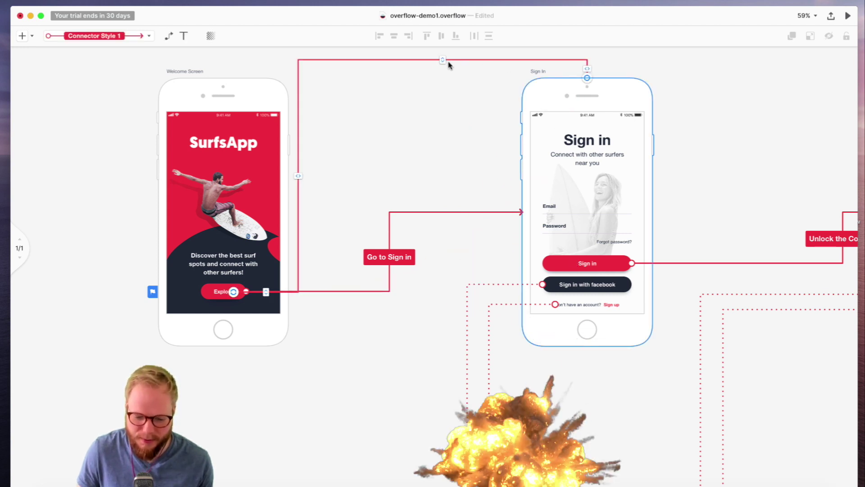
click(149, 36)
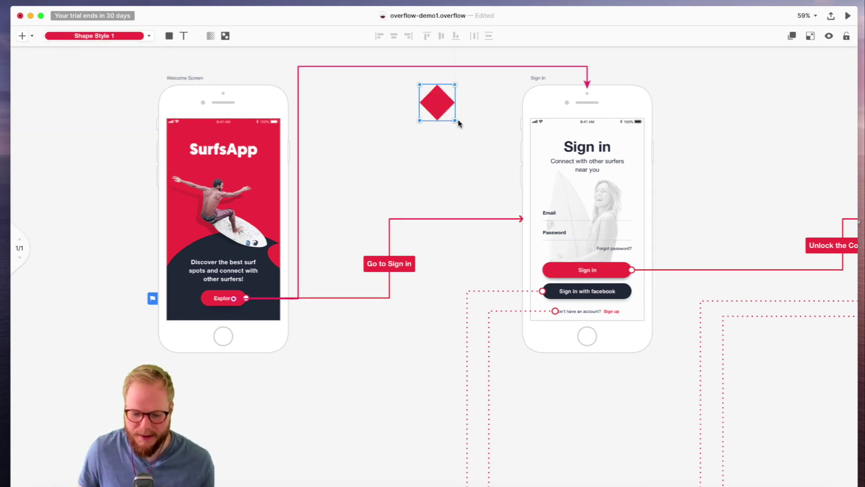
- Place the diamond shape on the top segment of the new connector, try adding another diamond, and delete the shape
drag(455, 121, 449, 62)
click(444, 67)
key(d)
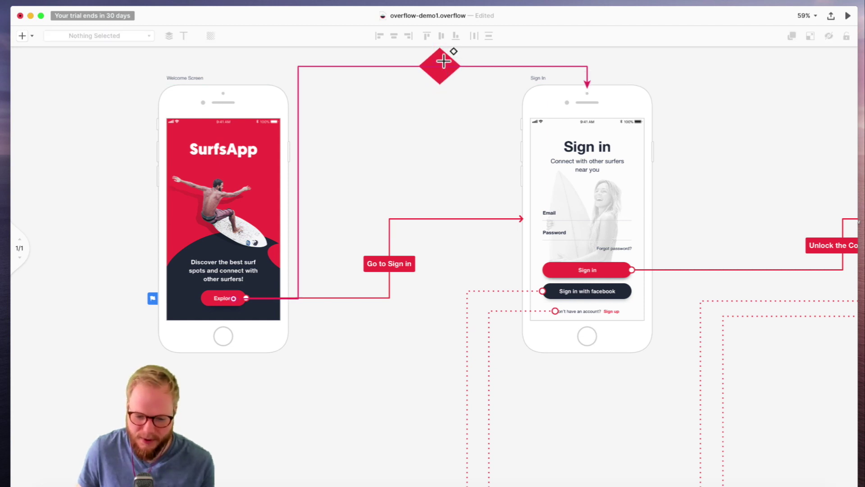
click(442, 62)
key(BackSpace)
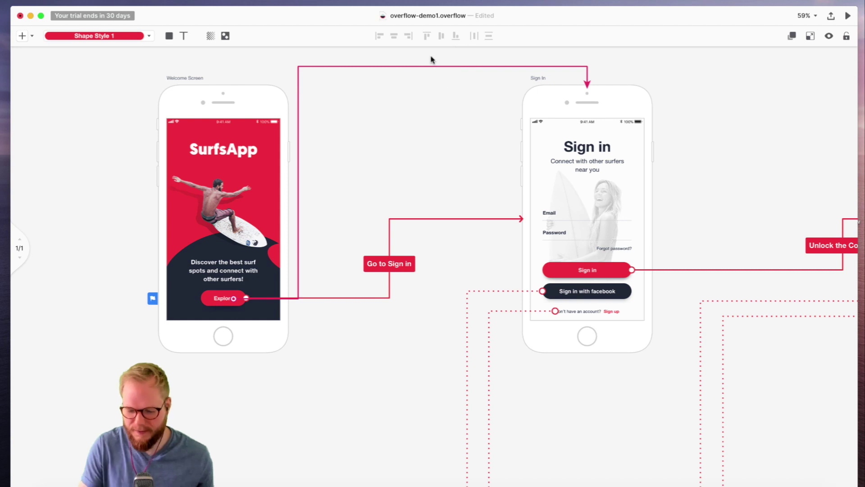
drag(423, 146, 424, 181)
scroll(425, 181, down, 2)
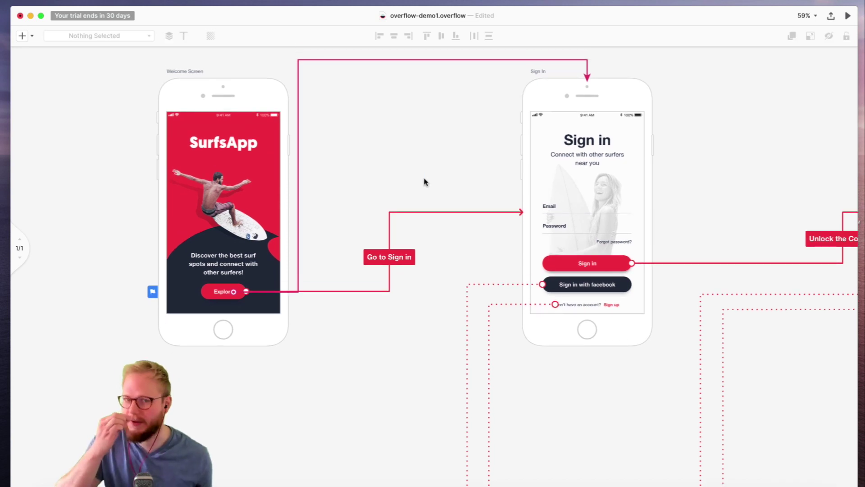
scroll(425, 181, down, 3)
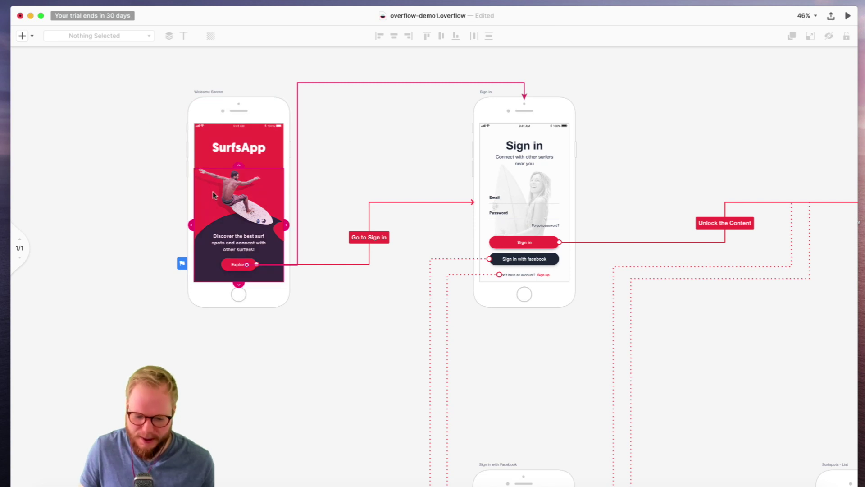
drag(183, 265, 182, 130)
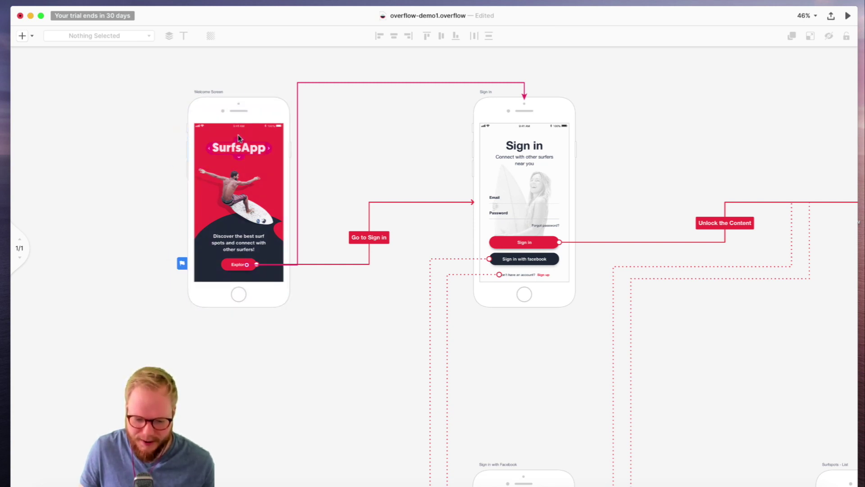
scroll(85, 152, up, 1)
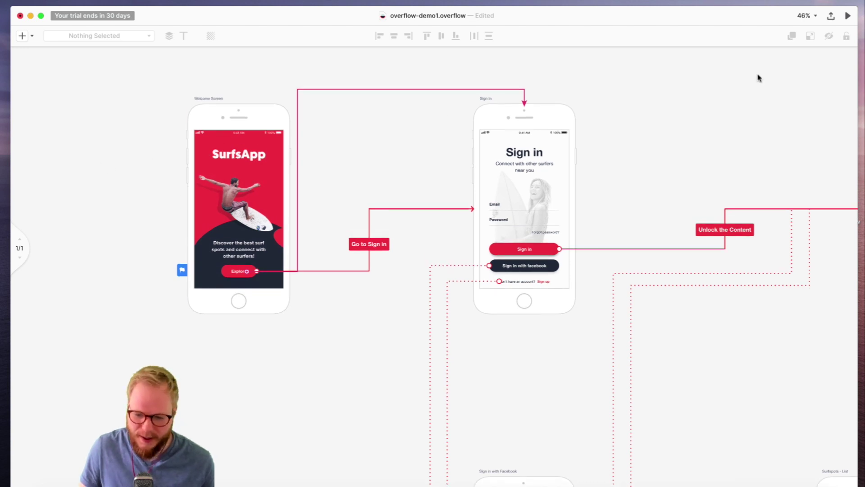
- Review the new share options for the document, then return to its list of shares without uploading
click(831, 17)
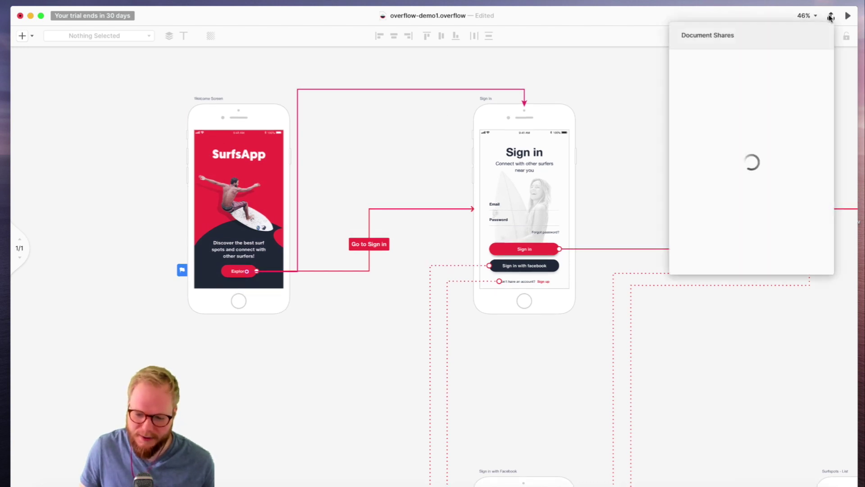
click(751, 205)
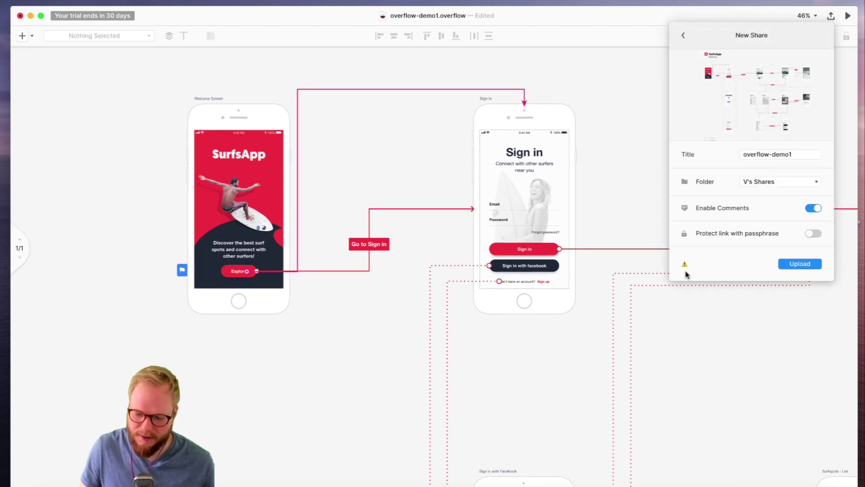
click(683, 36)
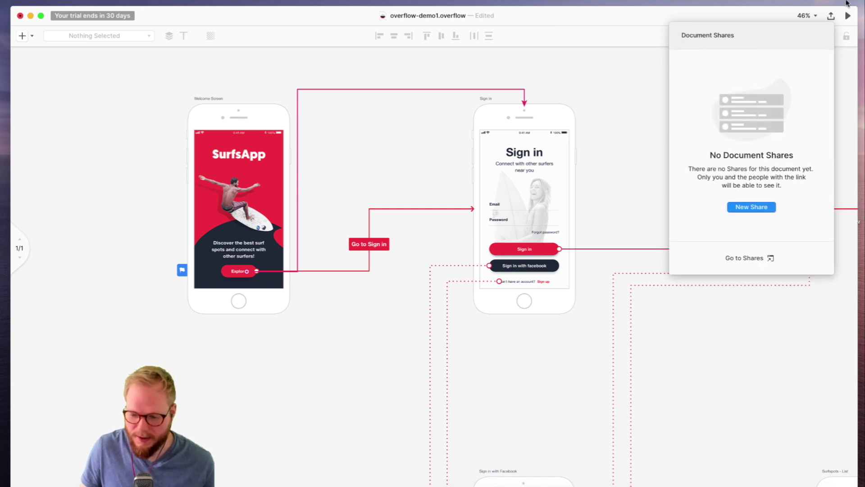
- Present the user flow and follow it from the welcome screen's Explore button through Sign In and Newsfeed to the single article
click(848, 15)
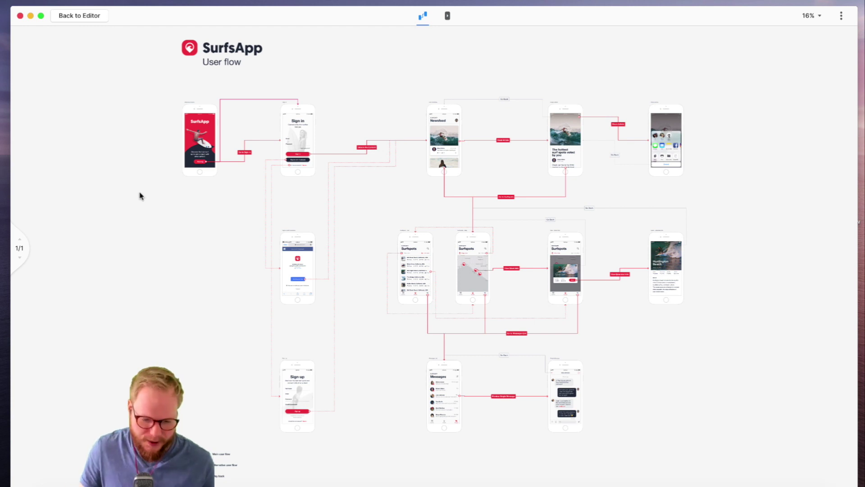
scroll(139, 176, up, 6)
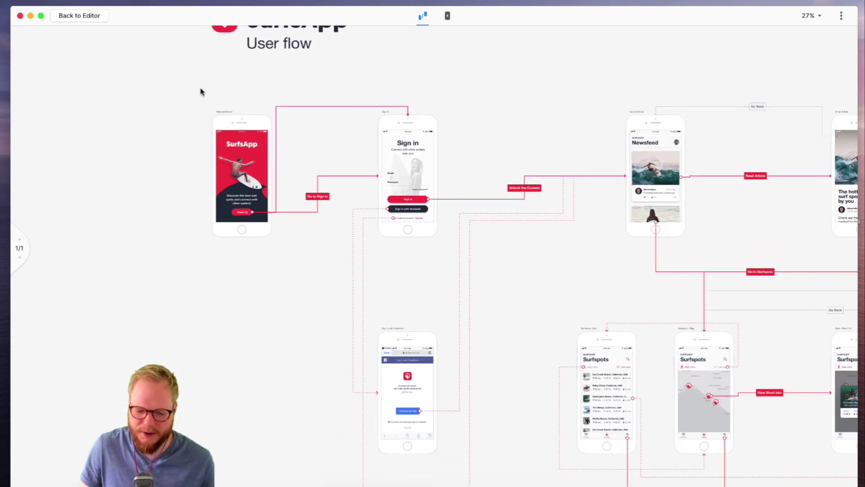
scroll(212, 87, up, 7)
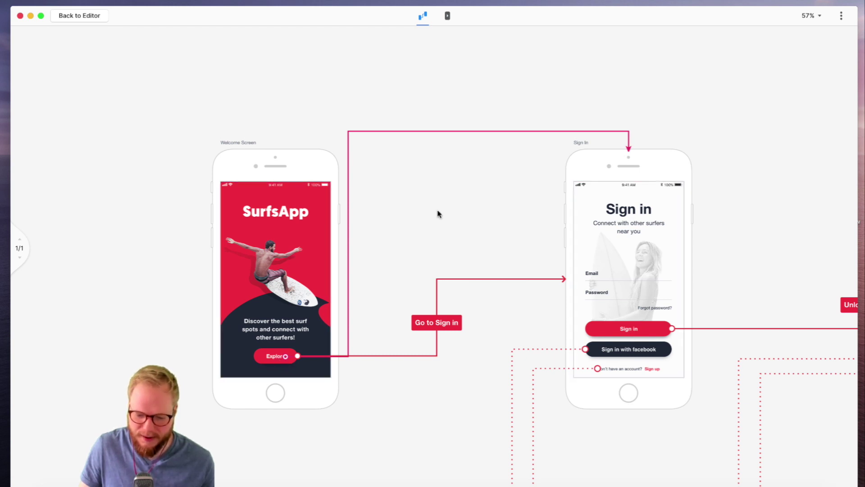
click(274, 358)
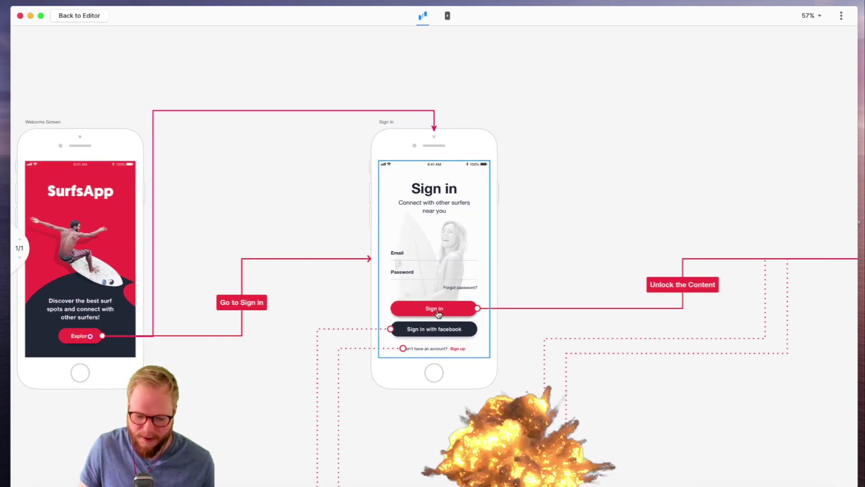
click(437, 312)
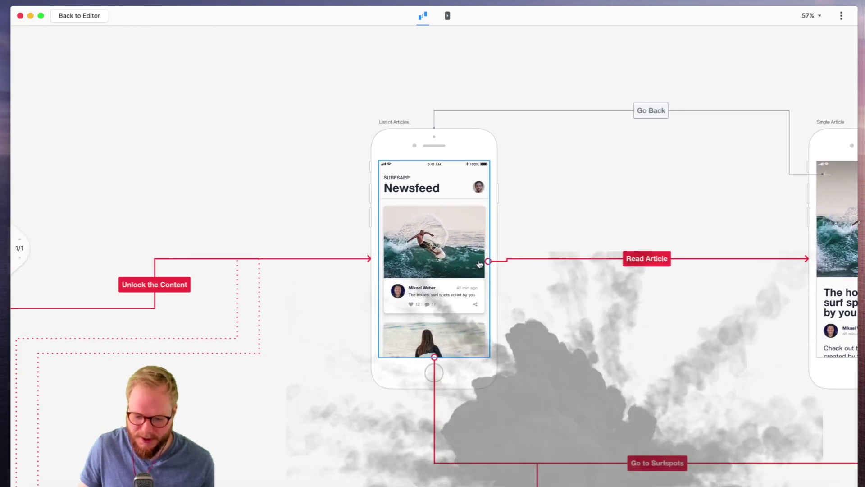
click(480, 264)
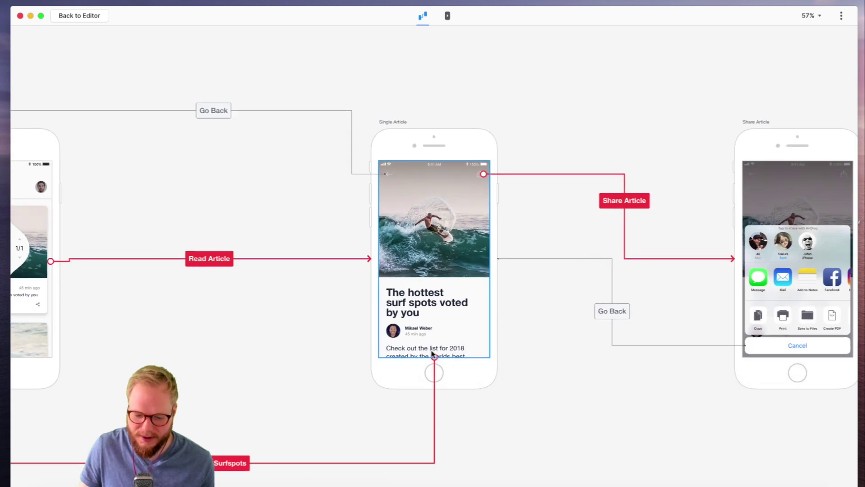
- Follow the presented flow onward through the Surfspots map and the messages list to the Single Message screen
click(482, 176)
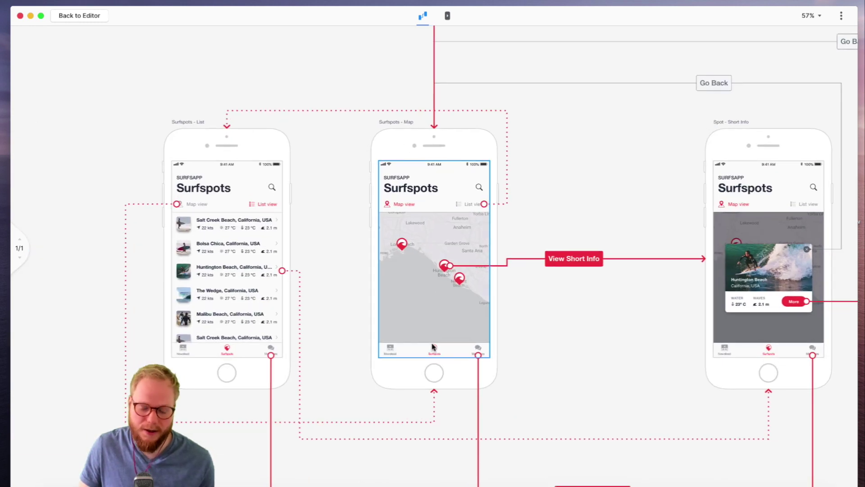
click(478, 356)
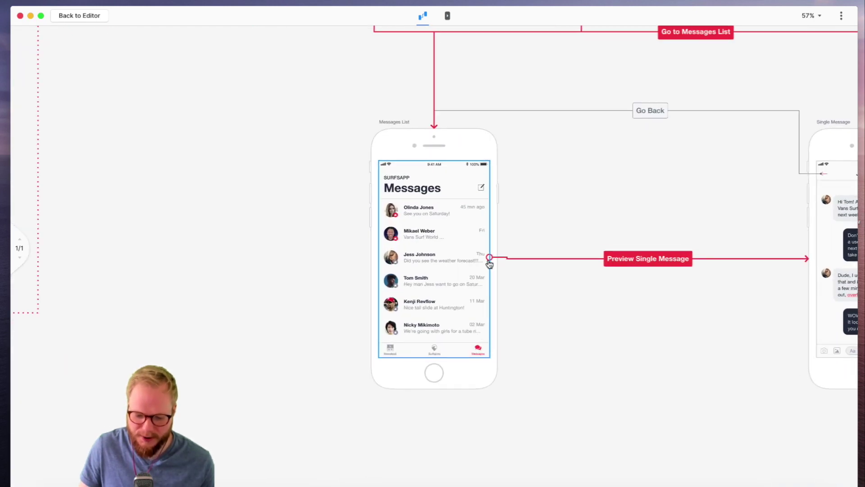
click(489, 261)
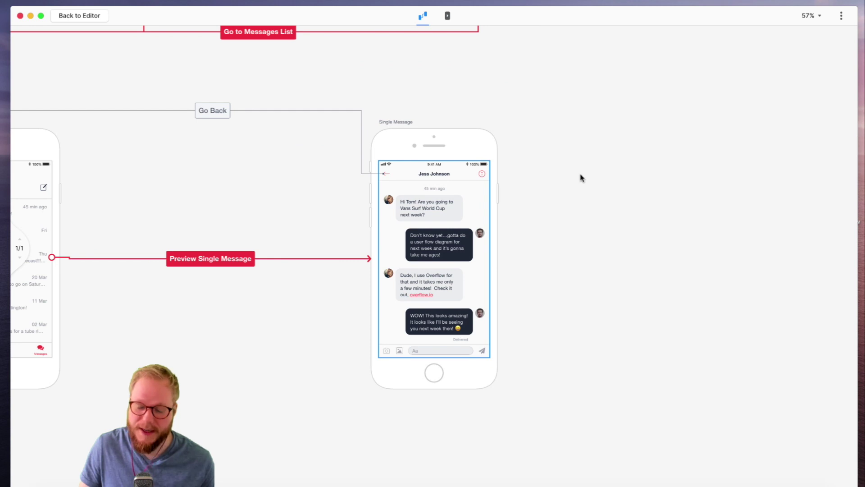
- Switch the presentation to the single-screen prototype and test the links between the conversation and the messages list
click(447, 16)
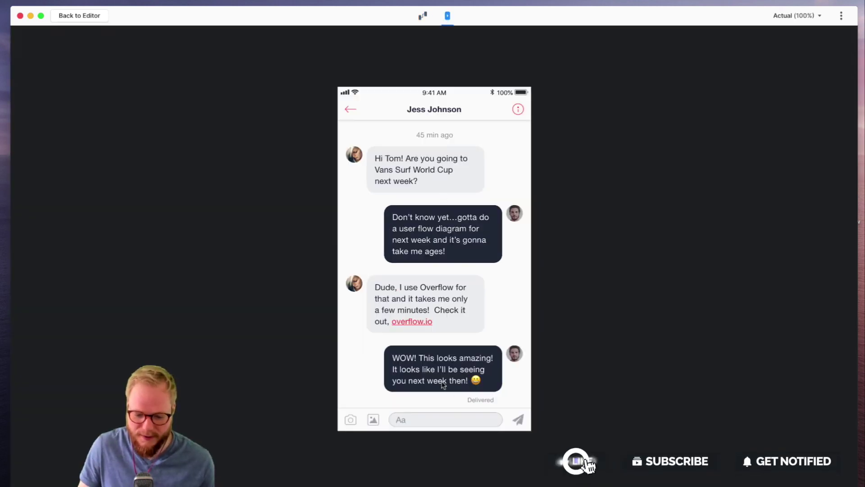
click(350, 110)
click(454, 423)
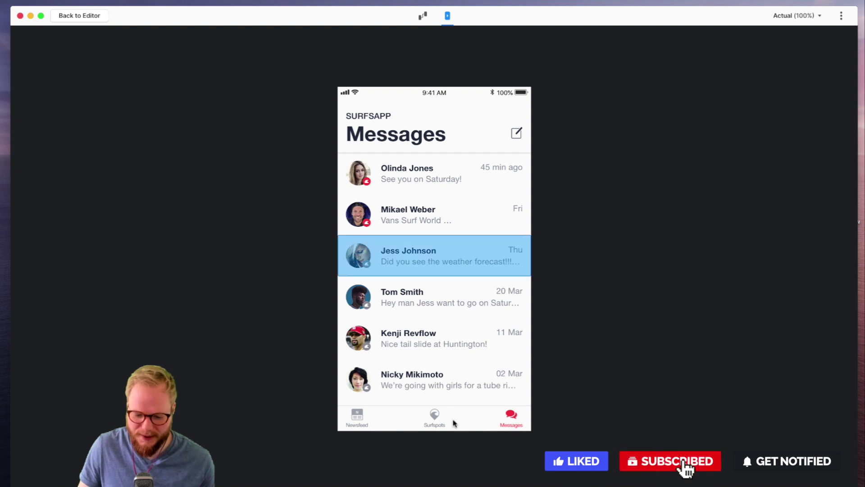
click(446, 263)
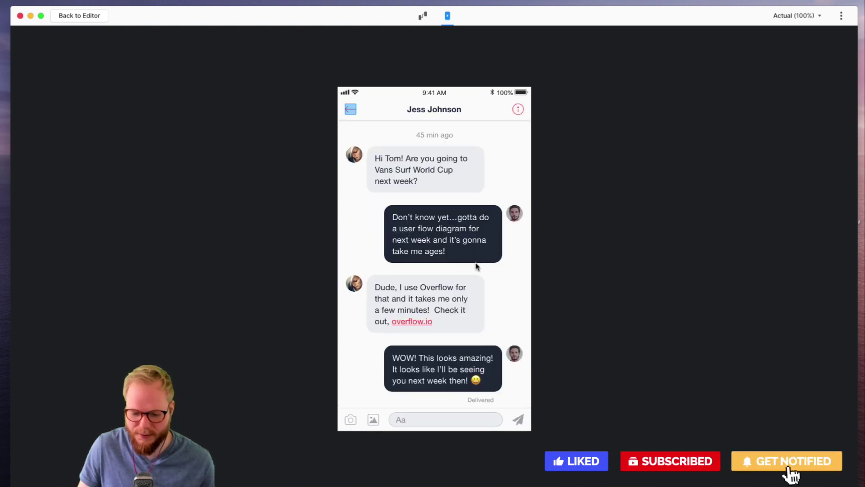
click(349, 110)
click(401, 162)
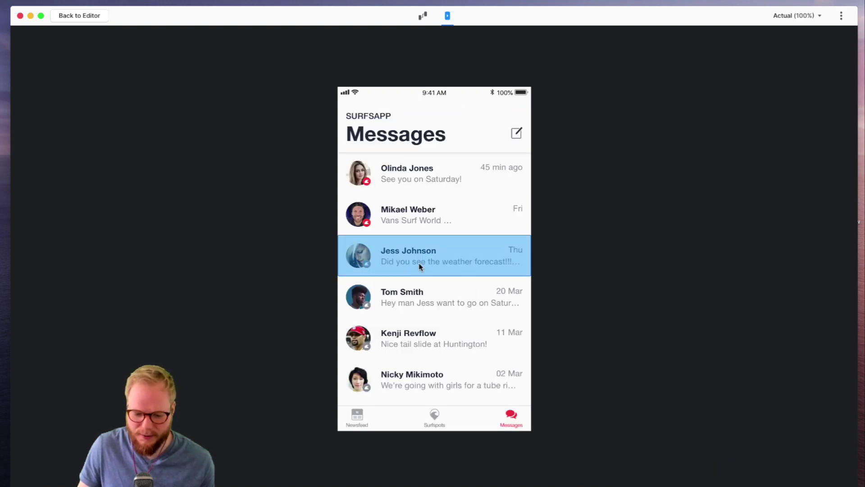
- Go to the Newsfeed screen in the prototype and open the article about the hottest surf spots
key(r)
click(462, 349)
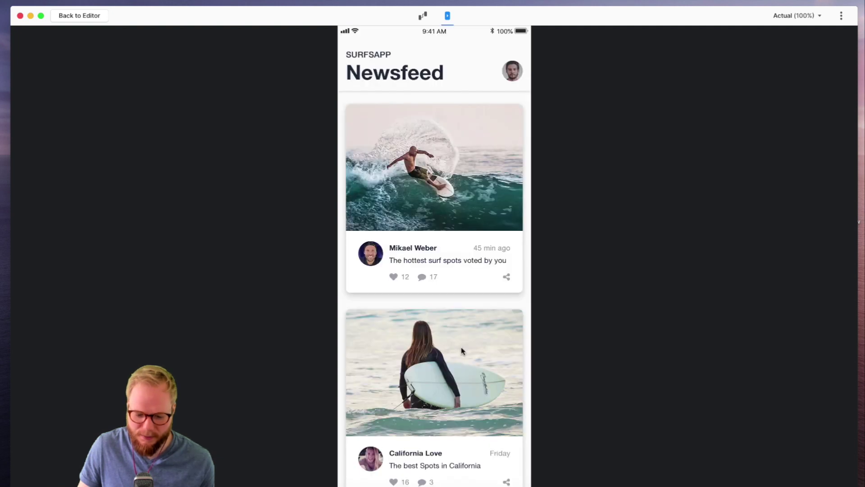
click(449, 250)
click(444, 370)
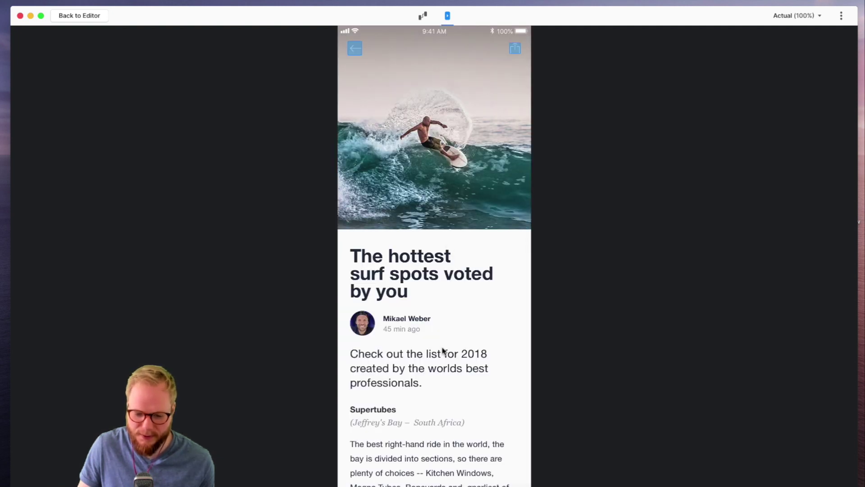
- Test the article's share, cancel and back links in the prototype, finishing on the reopened surf spots article
click(513, 53)
click(445, 414)
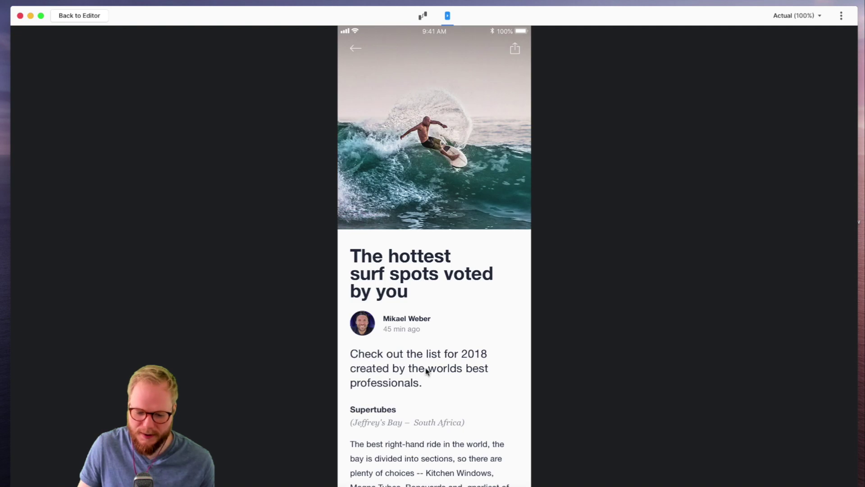
key(Right)
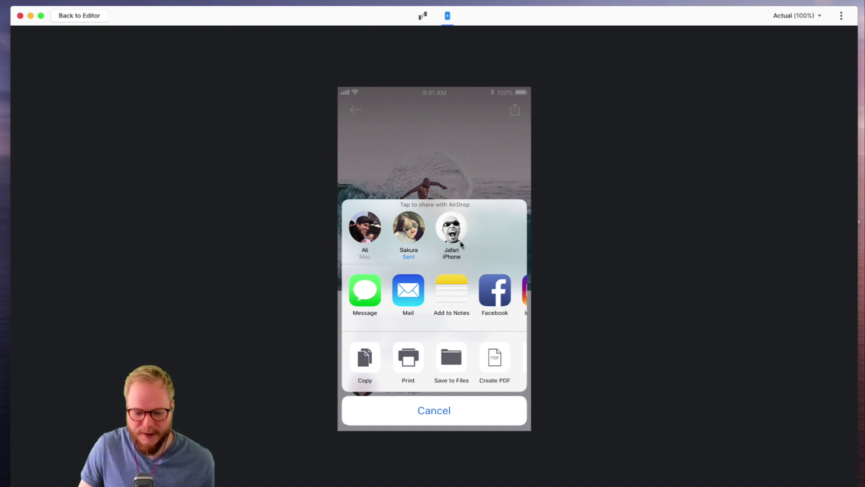
click(461, 417)
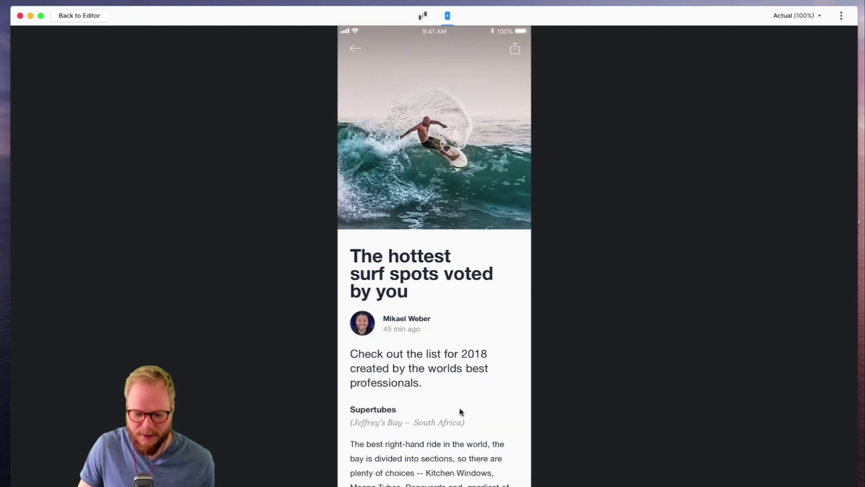
click(353, 53)
click(420, 240)
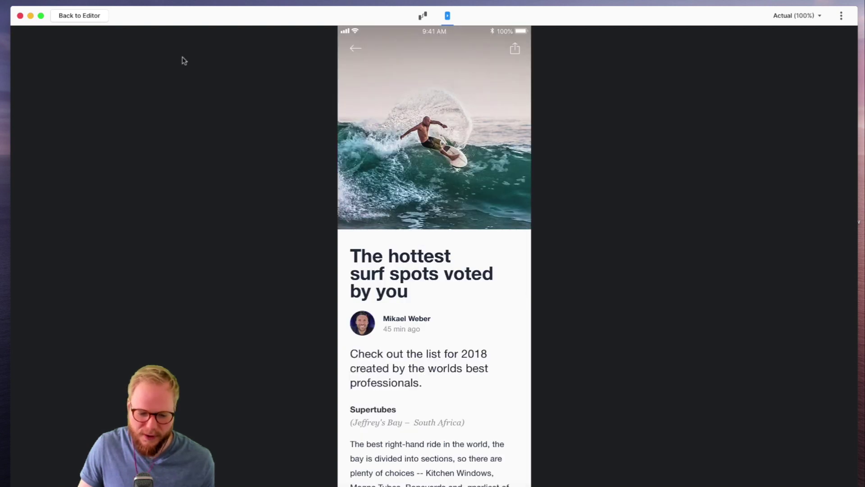
- Return to the diagram editor and deselect the Welcome Screen
click(80, 16)
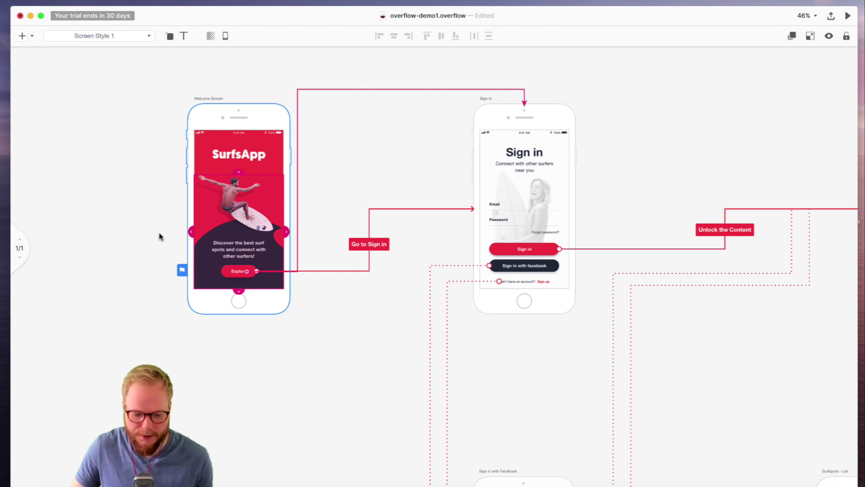
click(126, 216)
scroll(141, 244, down, 5)
scroll(462, 134, down, 1)
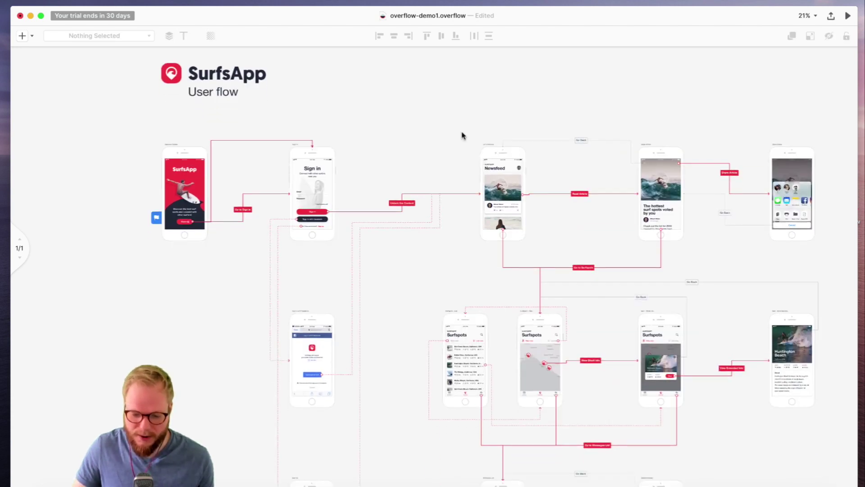
- Choose Sketch as the source for adding screens and switch to the Unsplash - UI Kit document in Sketch
scroll(315, 190, up, 1)
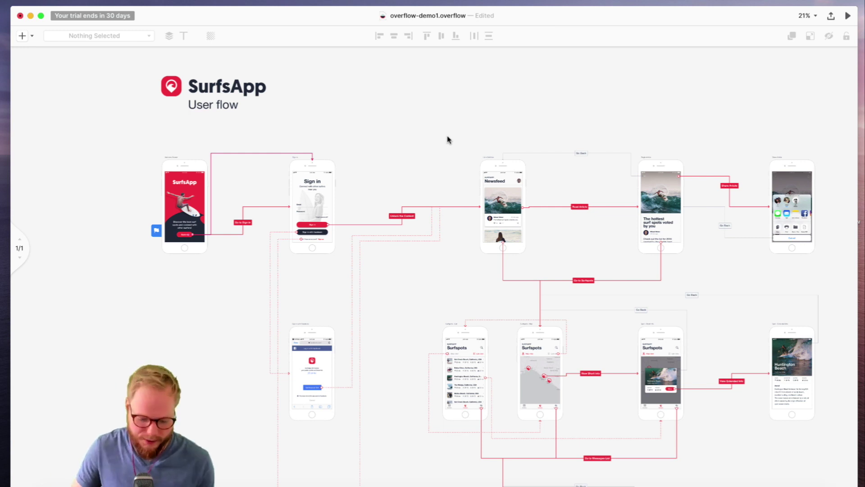
scroll(447, 140, down, 4)
scroll(447, 140, up, 2)
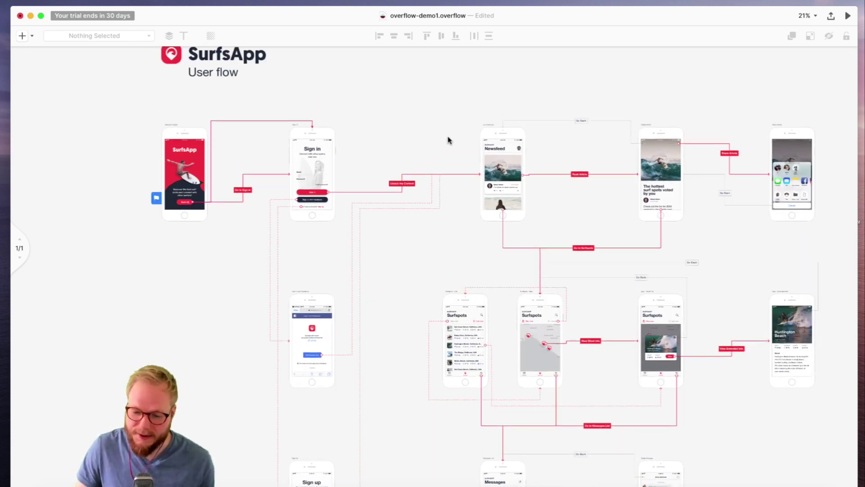
click(26, 36)
click(27, 53)
click(23, 37)
mouse_move(47, 57)
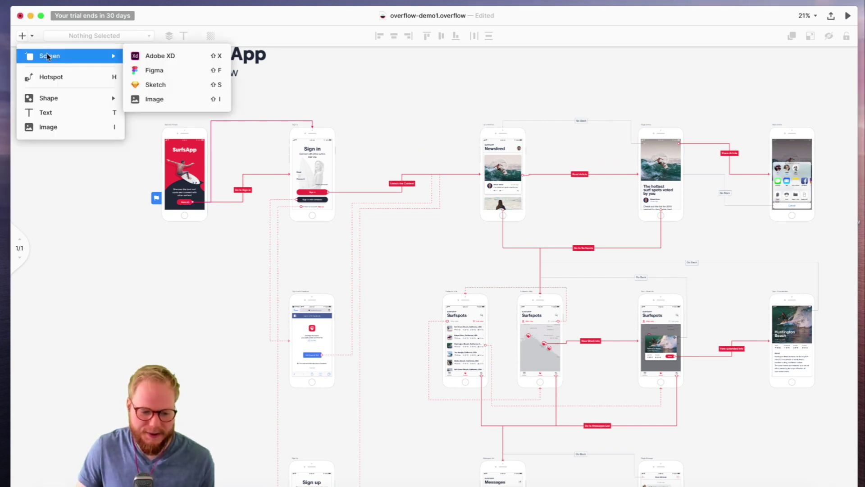
click(169, 89)
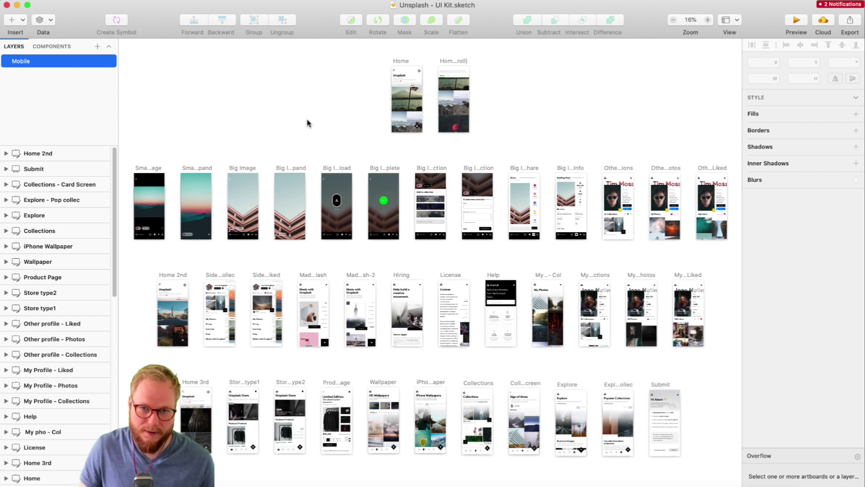
- Sync the two Home artboards and the nine image artboards from Small Image through Big Image - Share to a new Overflow document
click(400, 61)
shift+click(453, 61)
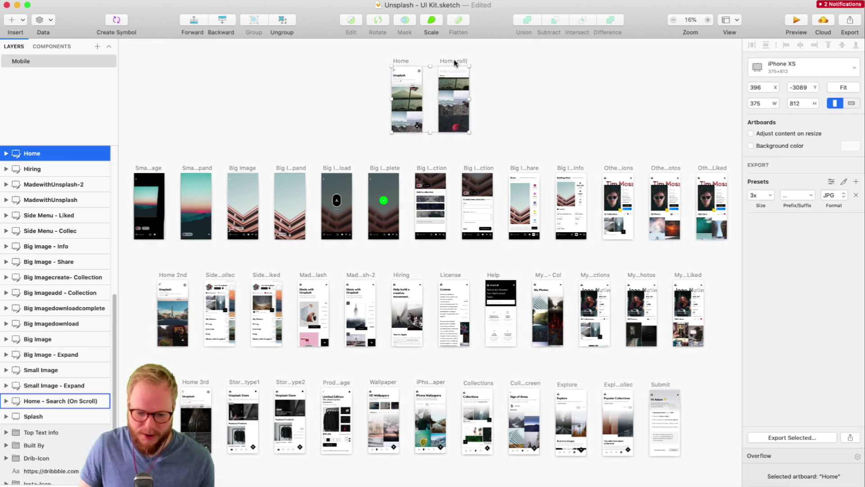
shift+click(149, 168)
shift+click(200, 169)
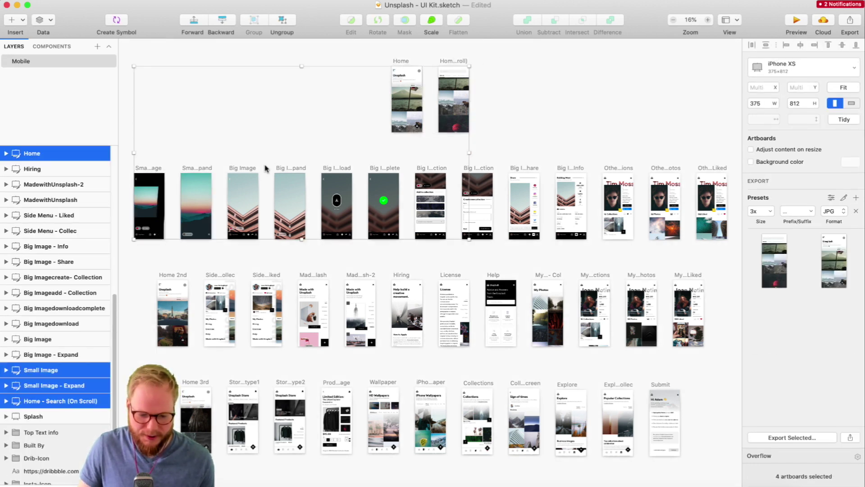
shift+click(243, 168)
shift+click(291, 167)
shift+click(337, 168)
shift+click(383, 167)
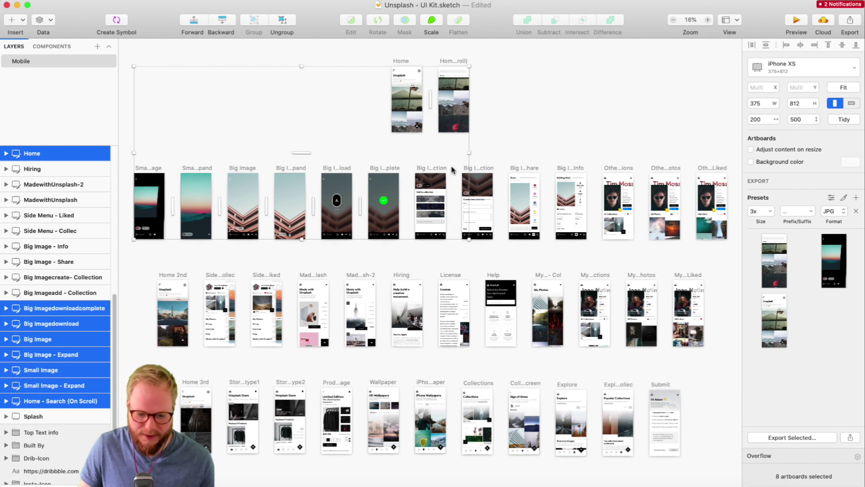
shift+click(431, 168)
shift+click(478, 168)
shift+click(524, 167)
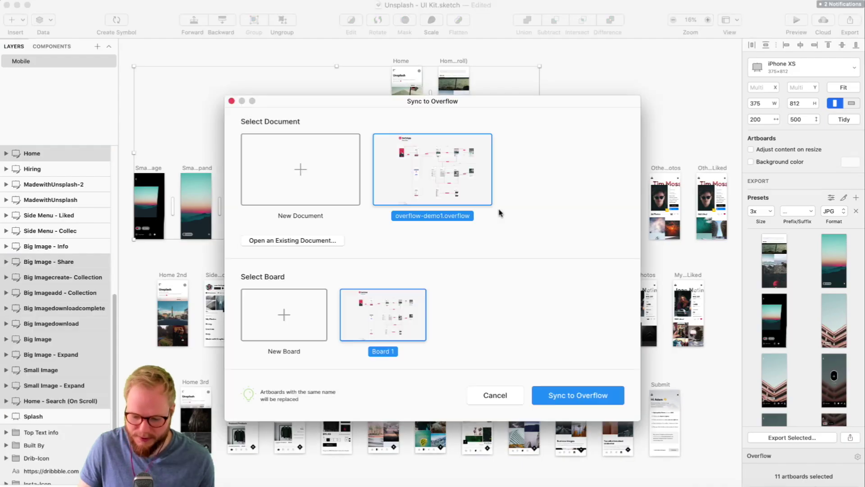
click(267, 183)
click(580, 397)
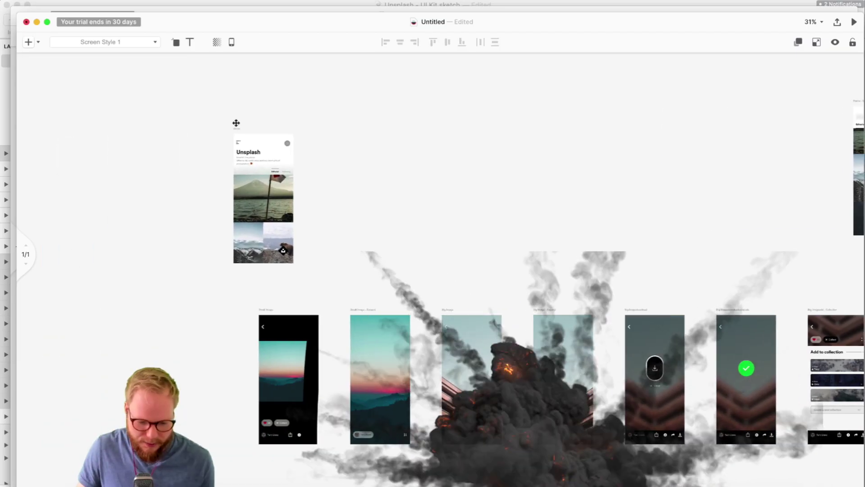
- Place the Home and Home - Search screens side by side and connect the screens in sequence from Home through Small Image to Big Image
drag(236, 123, 188, 101)
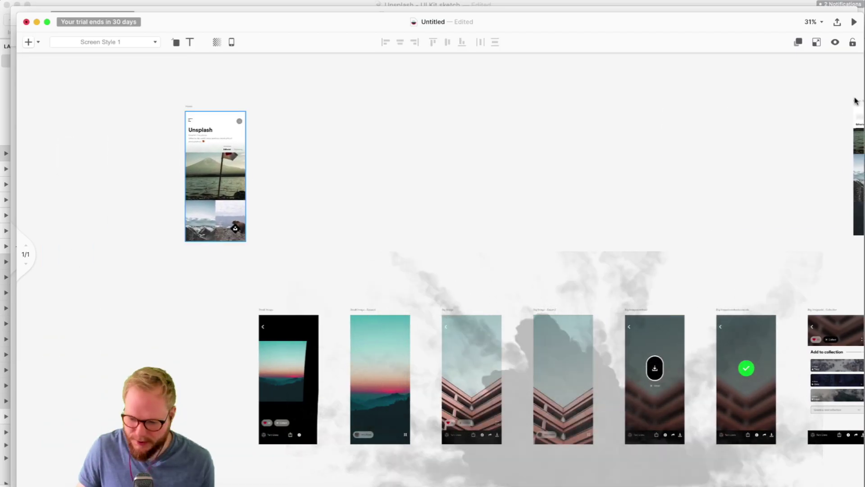
click(769, 182)
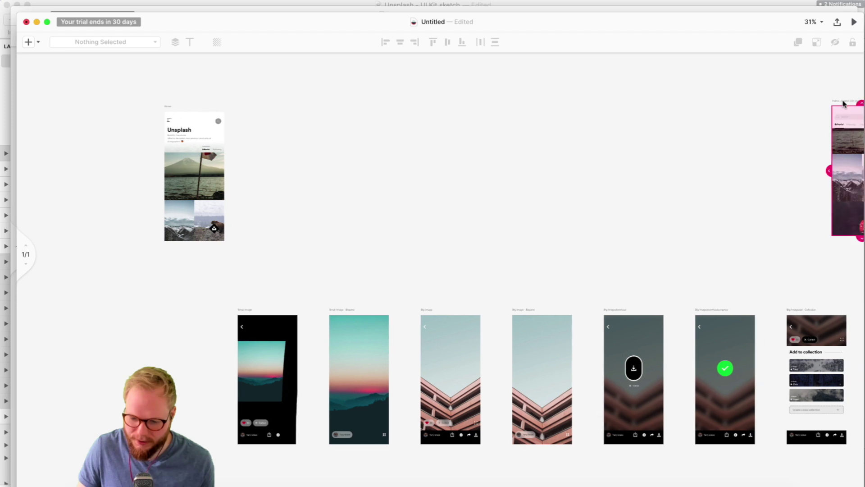
drag(846, 106, 196, 110)
drag(392, 154, 425, 155)
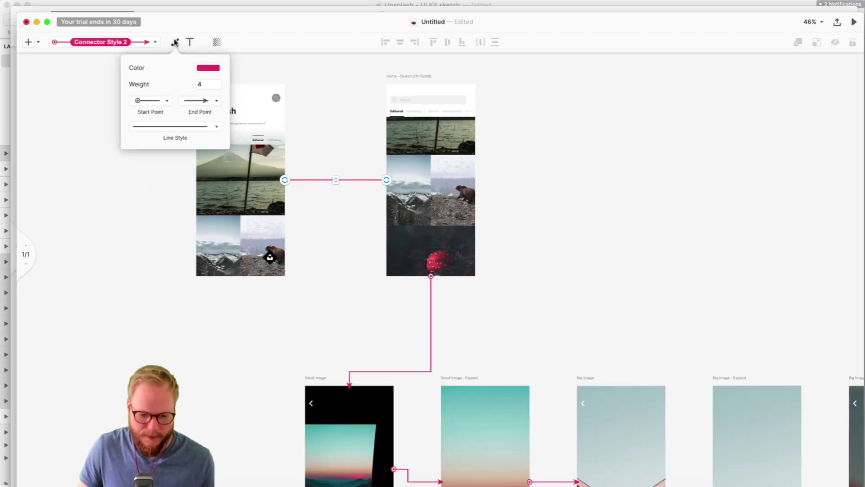
- Set Connector Style 2 to weight 8 and dark grey 595959, and update the style for all connectors
click(218, 85)
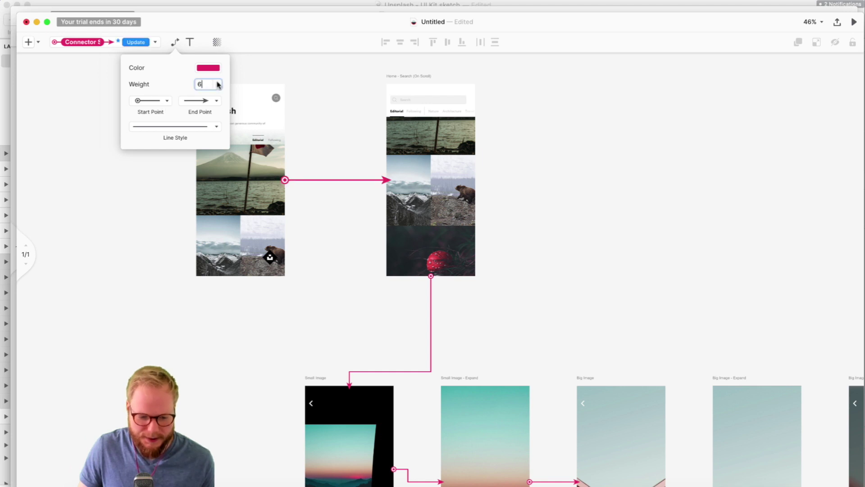
text(10)
click(218, 88)
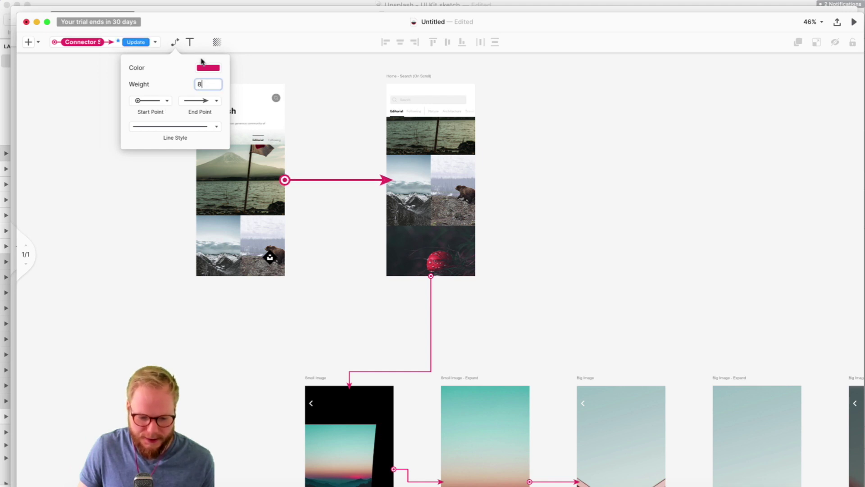
click(208, 68)
click(137, 141)
drag(136, 141, 136, 132)
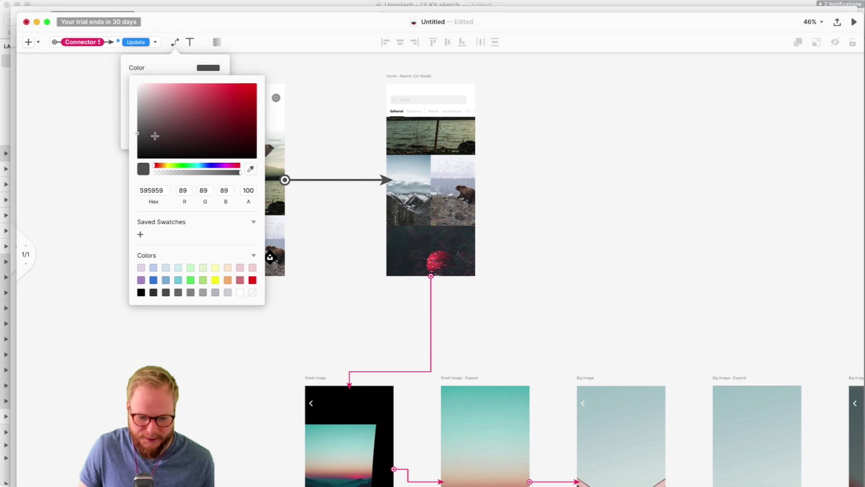
click(308, 108)
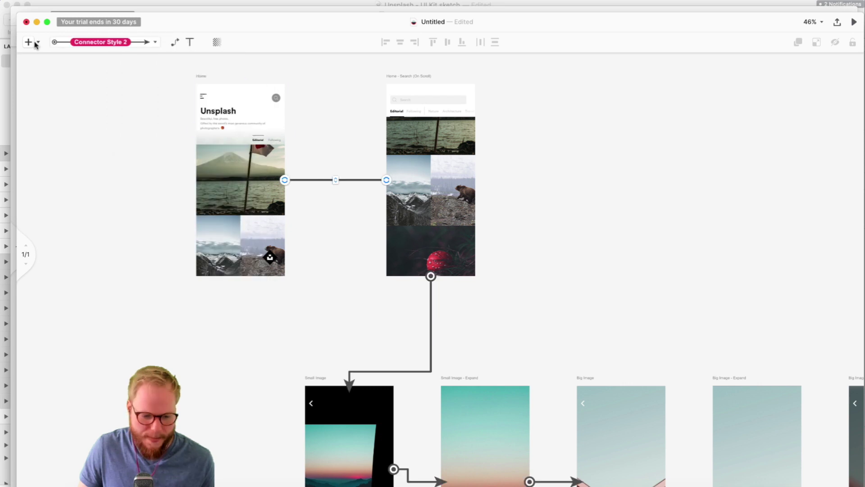
- Draw a hotspot over the mountain photo on the Home screen and connect it to the Small Image - Expand screen
click(37, 43)
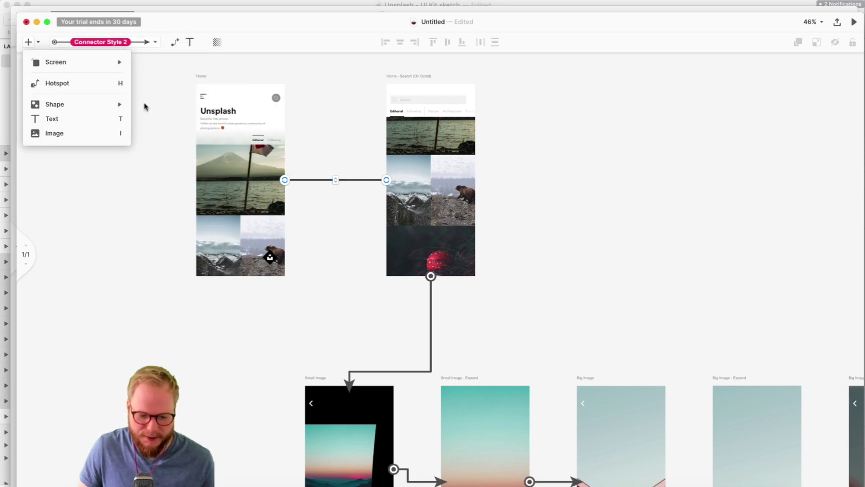
mouse_move(90, 69)
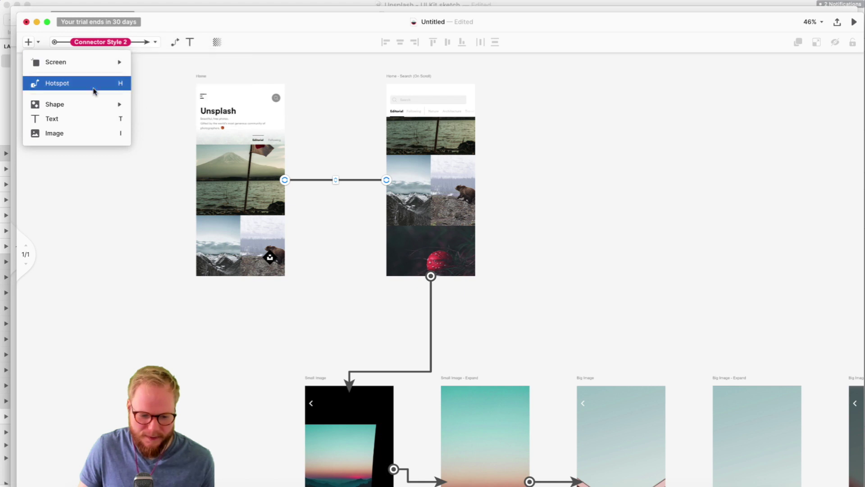
click(70, 89)
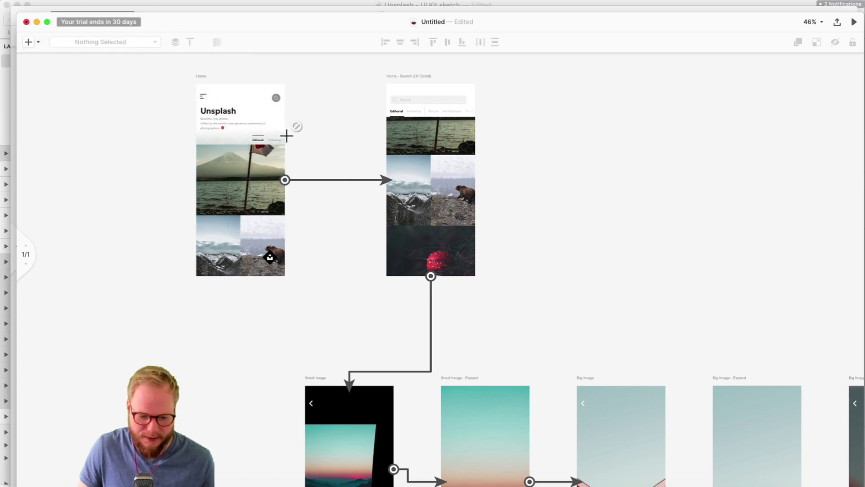
mouse_move(205, 183)
mouse_down()
mouse_move(270, 131)
mouse_move(270, 156)
mouse_move(315, 143)
mouse_move(344, 367)
mouse_move(496, 391)
mouse_up()
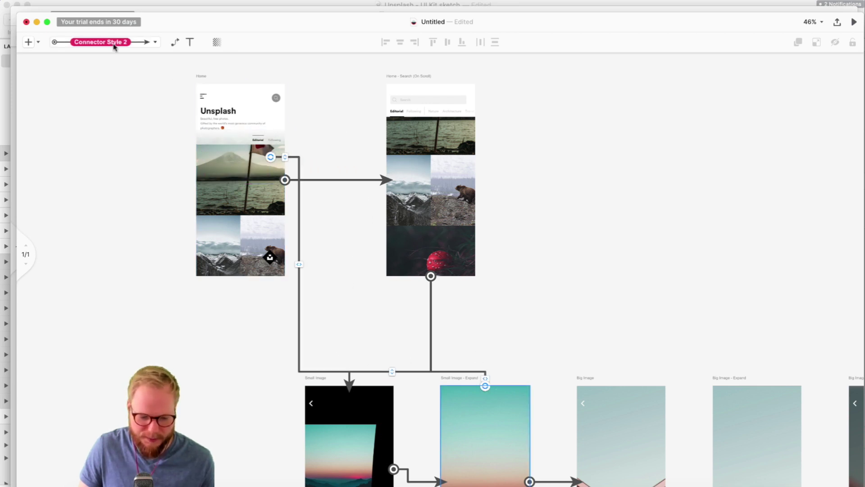
click(347, 185)
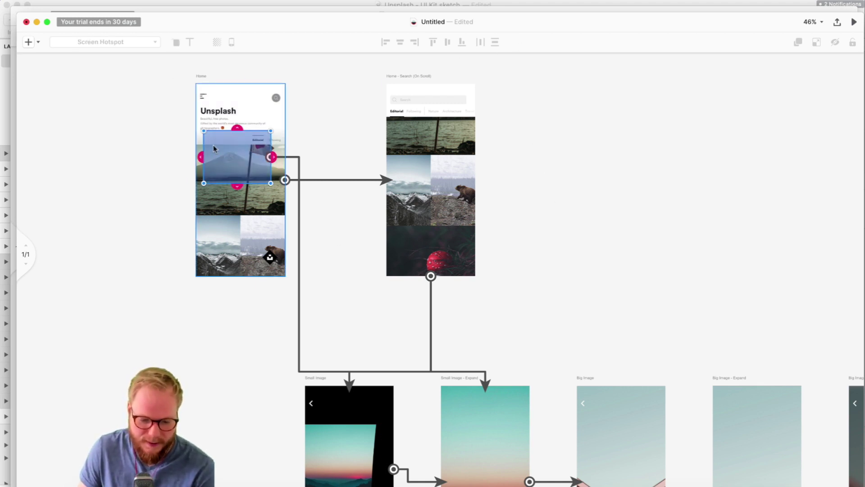
- Present the flow diagram and step between the Home, Small Image and Small Image - Expand screens, ending on Home
key(super+p)
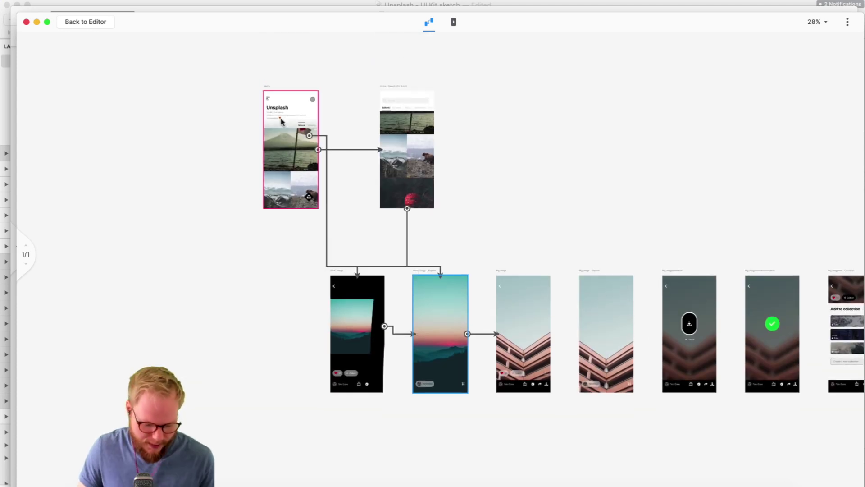
scroll(281, 122, up, 5)
scroll(281, 122, up, 1)
scroll(309, 183, down, 5)
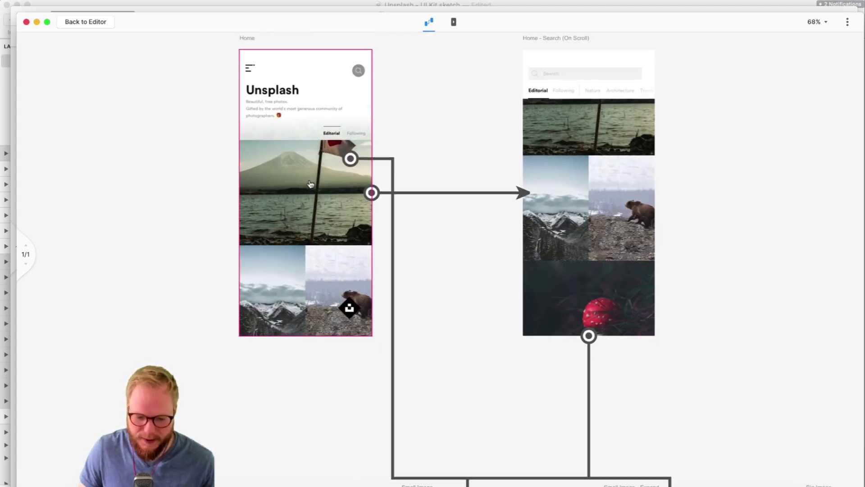
scroll(477, 274, up, 3)
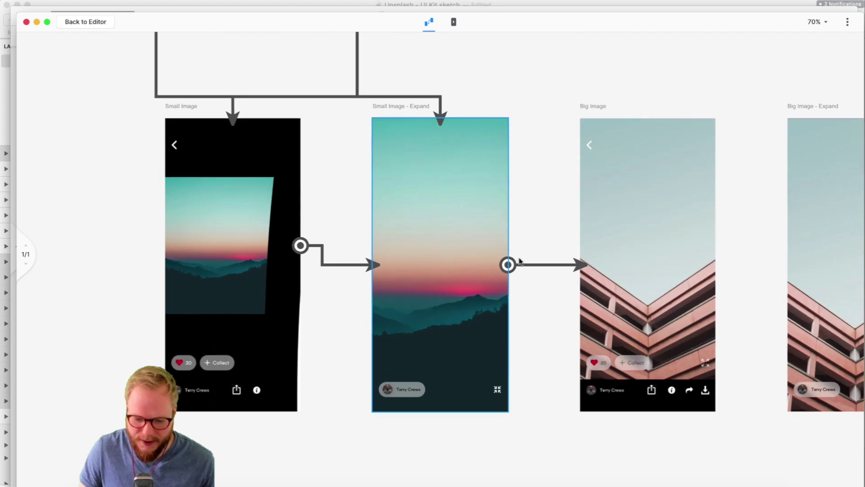
key(Left)
scroll(296, 135, up, 8)
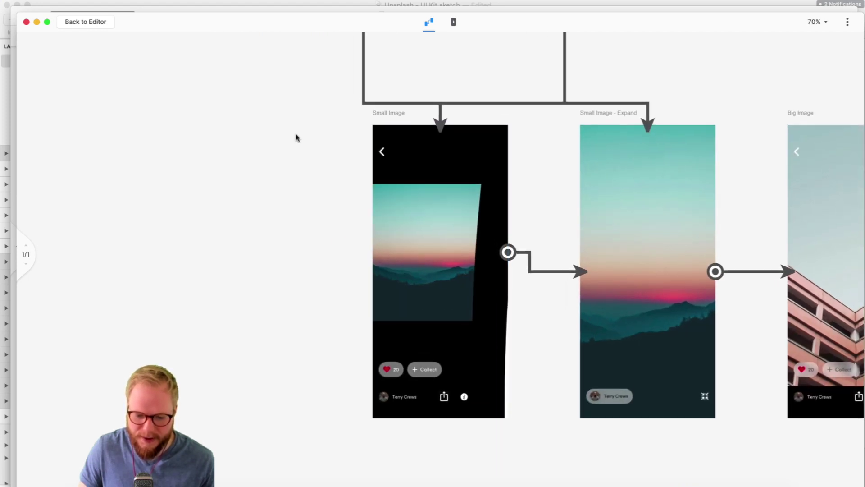
scroll(392, 67, down, 5)
scroll(372, 95, up, 9)
click(285, 235)
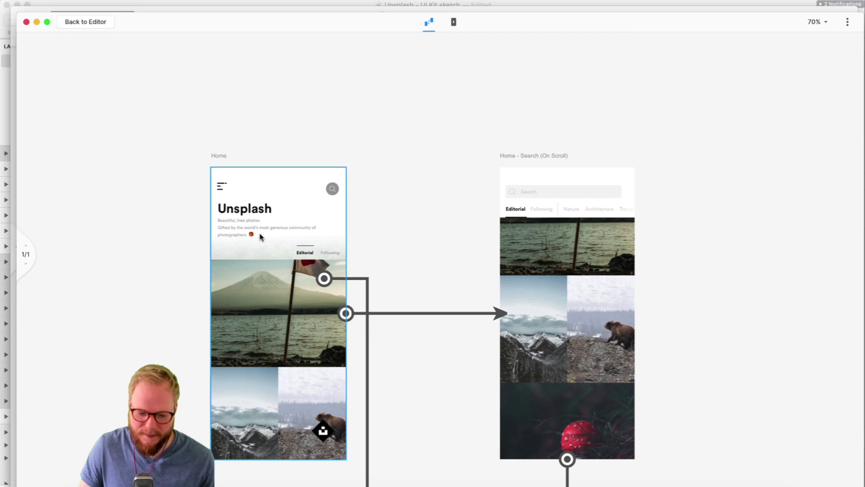
- Switch to the single-screen prototype, test the Home photo's link to the expanded image, and return to the editor
click(454, 22)
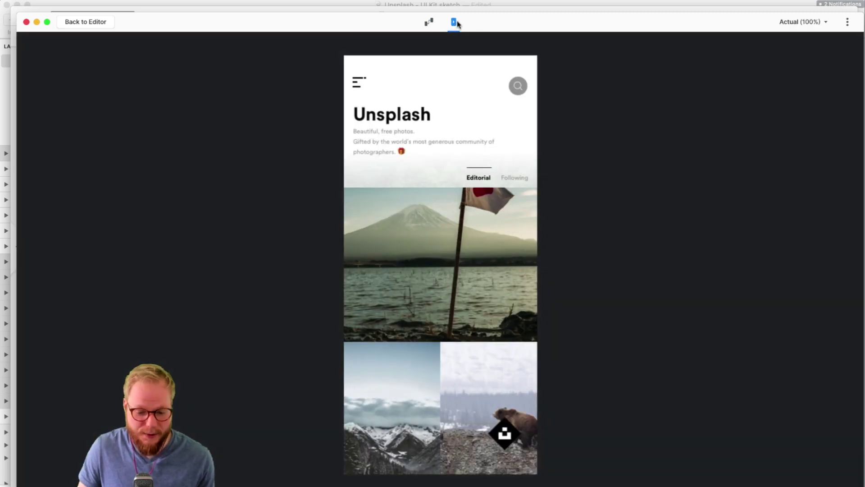
click(496, 333)
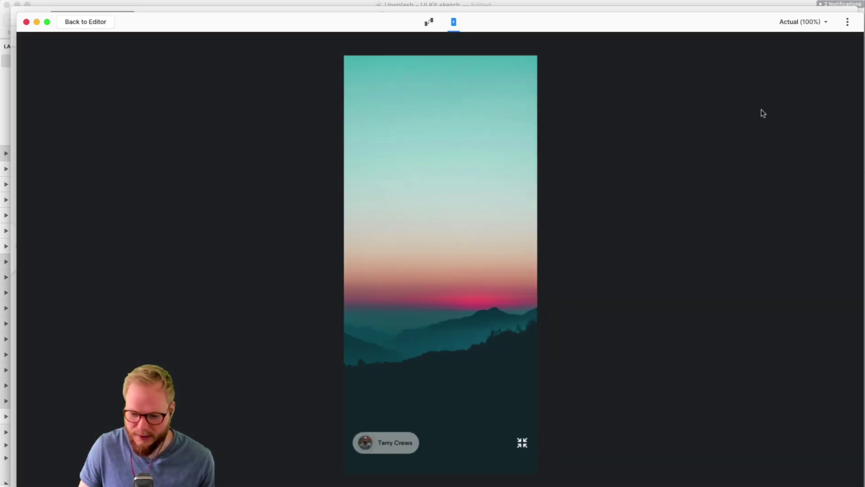
click(80, 22)
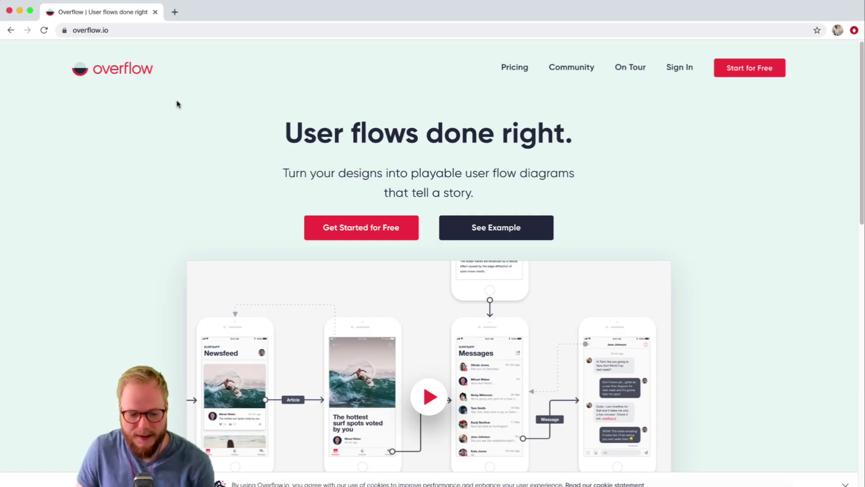
- Look over the overflow.io home page in the browser, including its example flow and supported design tools
click(120, 31)
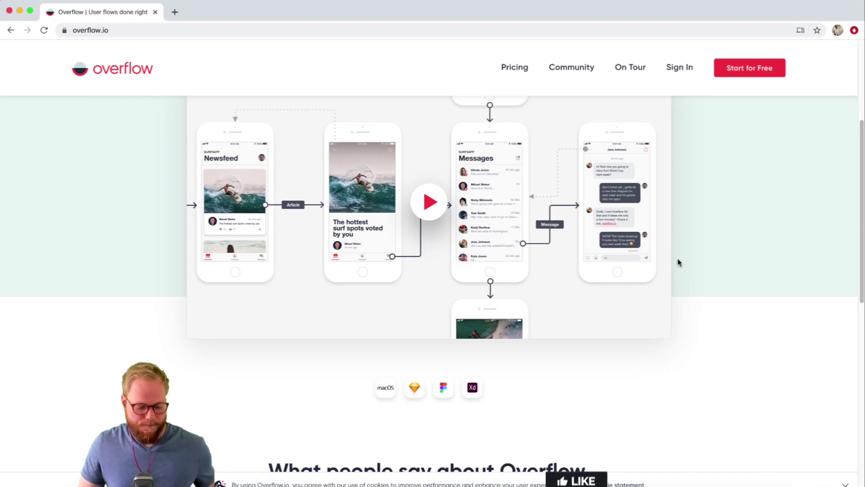